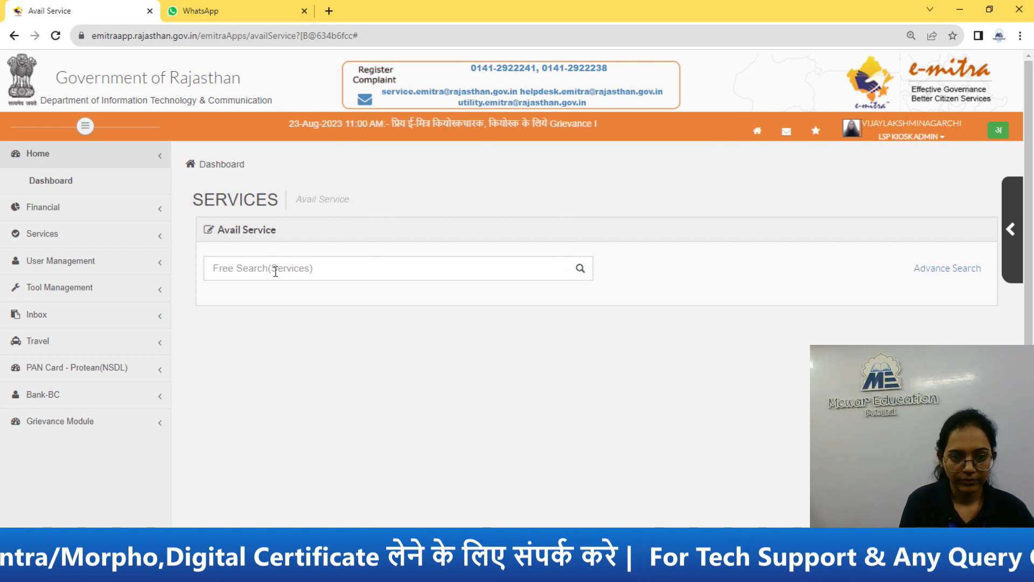
left_click(275, 271)
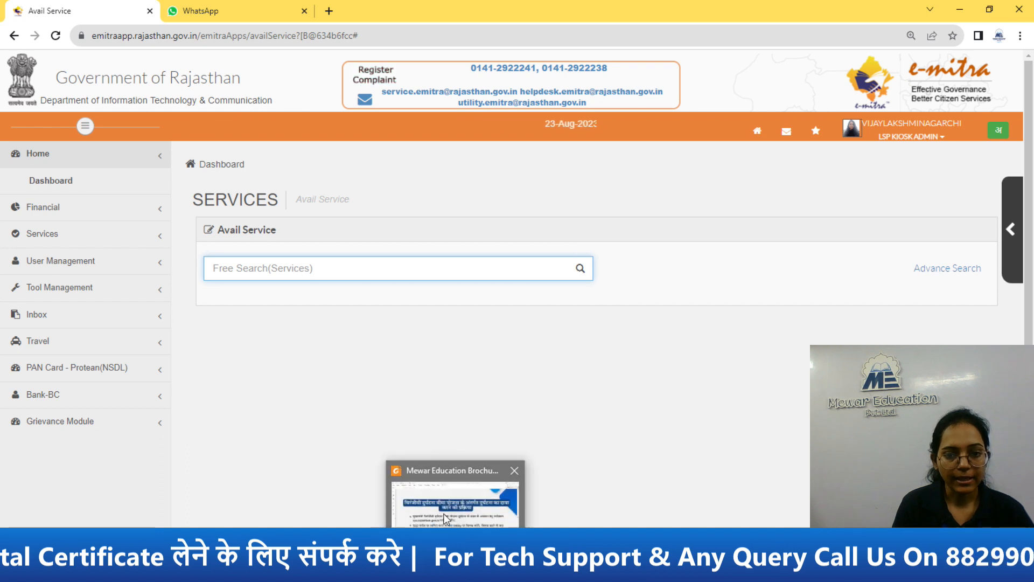
left_click(445, 518)
scroll(455, 386, "up", 4)
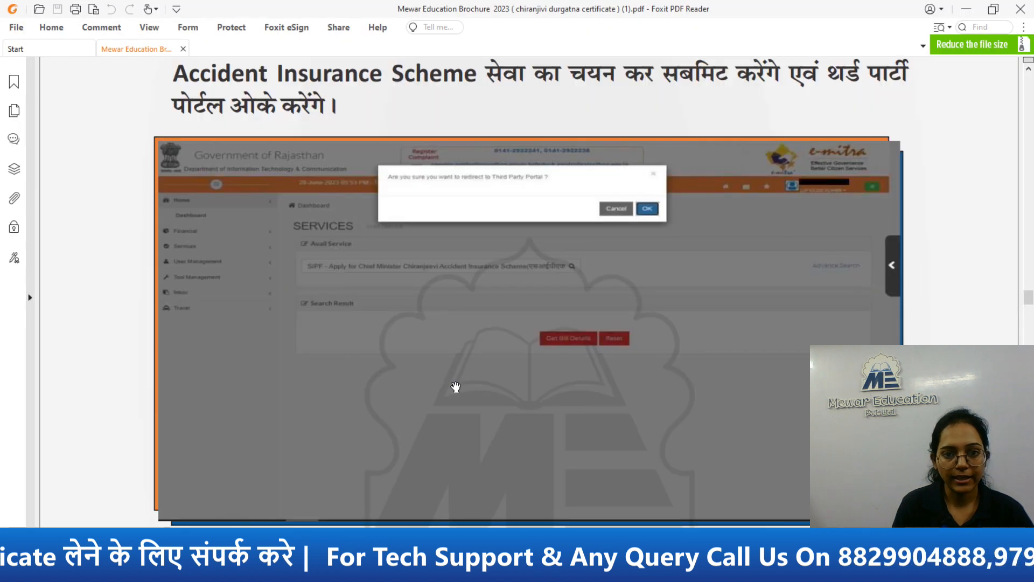
scroll(456, 387, "up", 2)
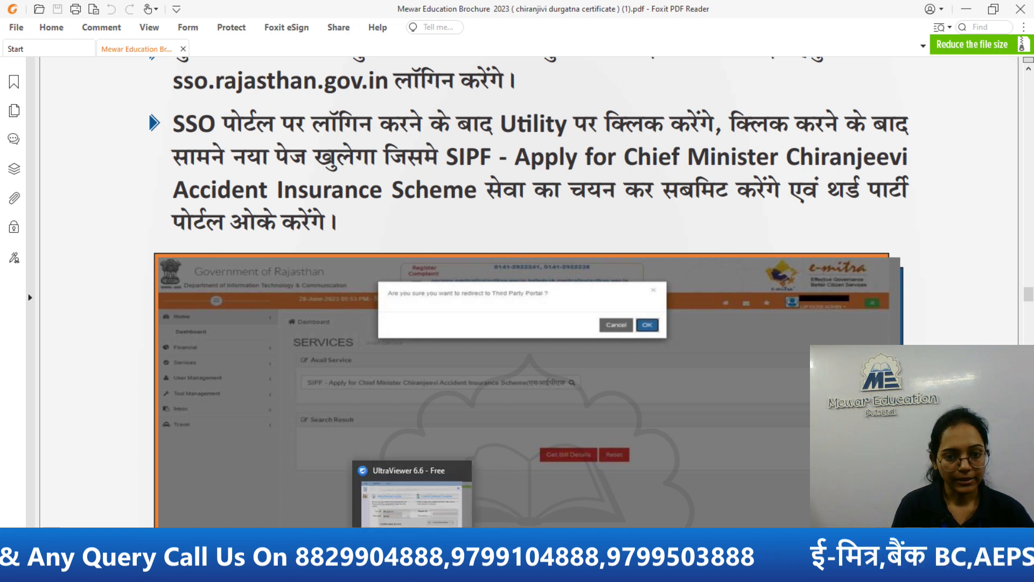
left_click(361, 495)
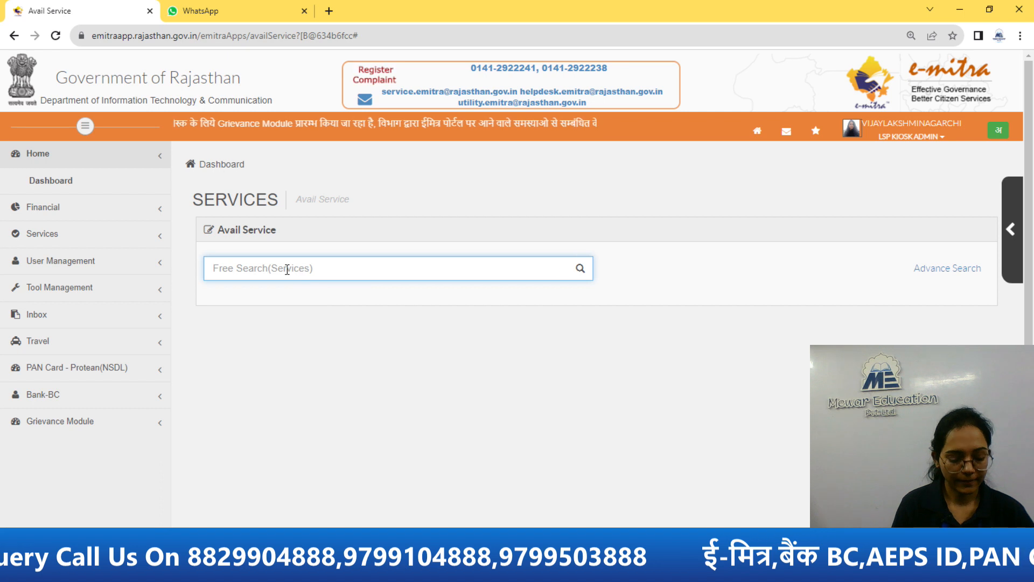
Search e-Mitra for 'chira', pick the SIPF Chiranjeevi Accident Insurance service and accept the portal redirect.
type("chira")
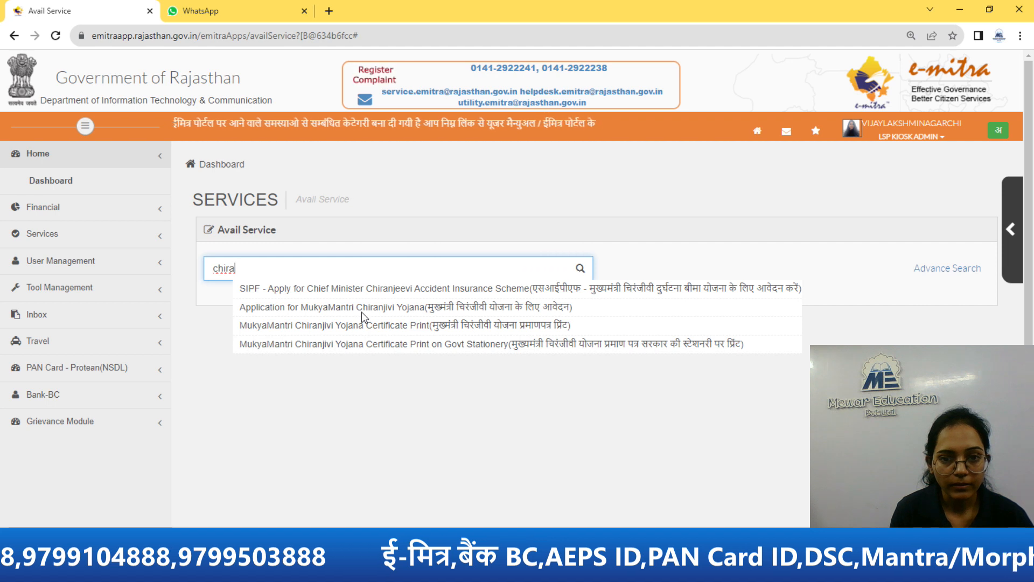
left_click(361, 293)
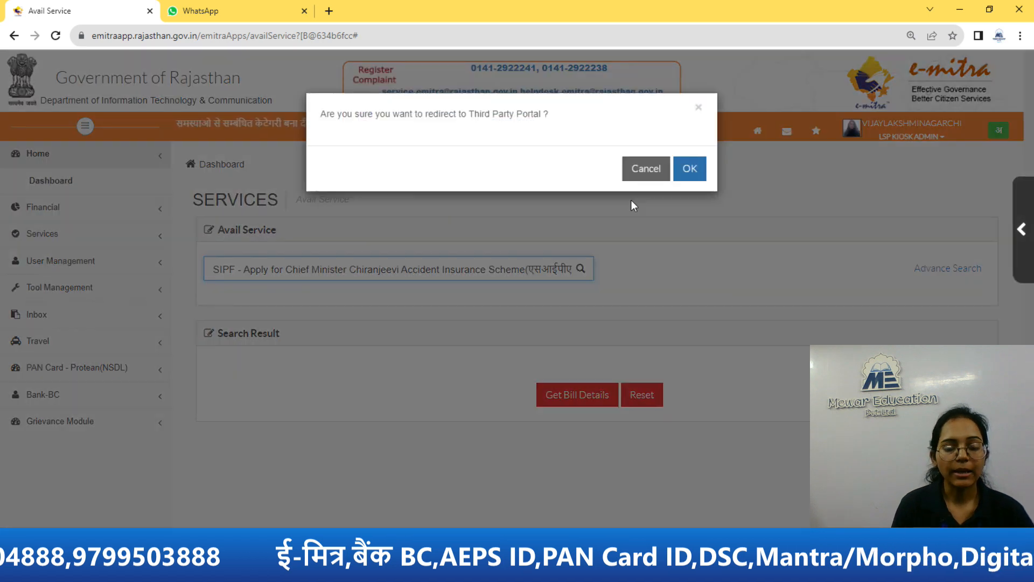
left_click(690, 170)
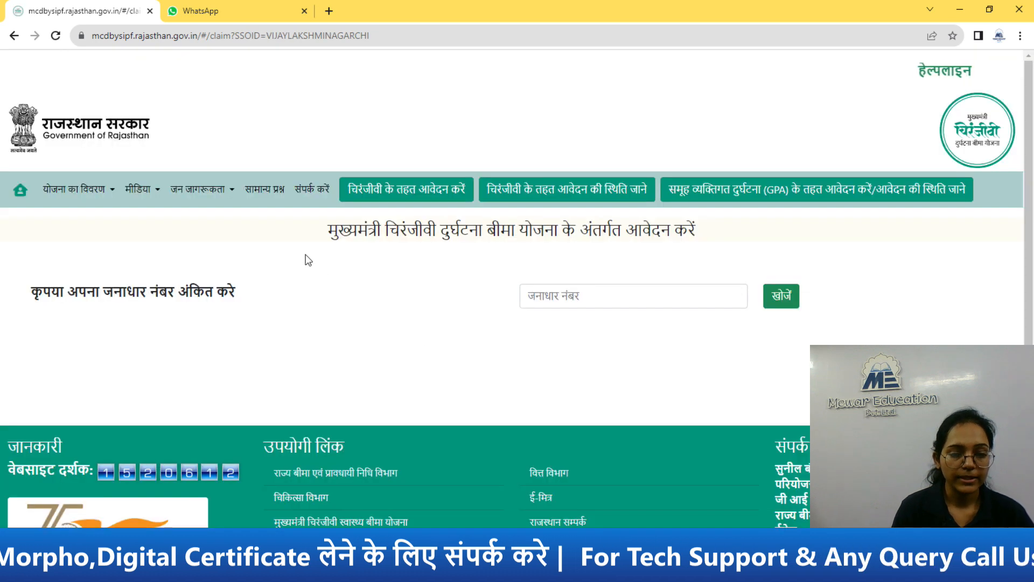
After browsing the scheme-info and media menus, search the family by its Jan Aadhaar number.
left_click(84, 187)
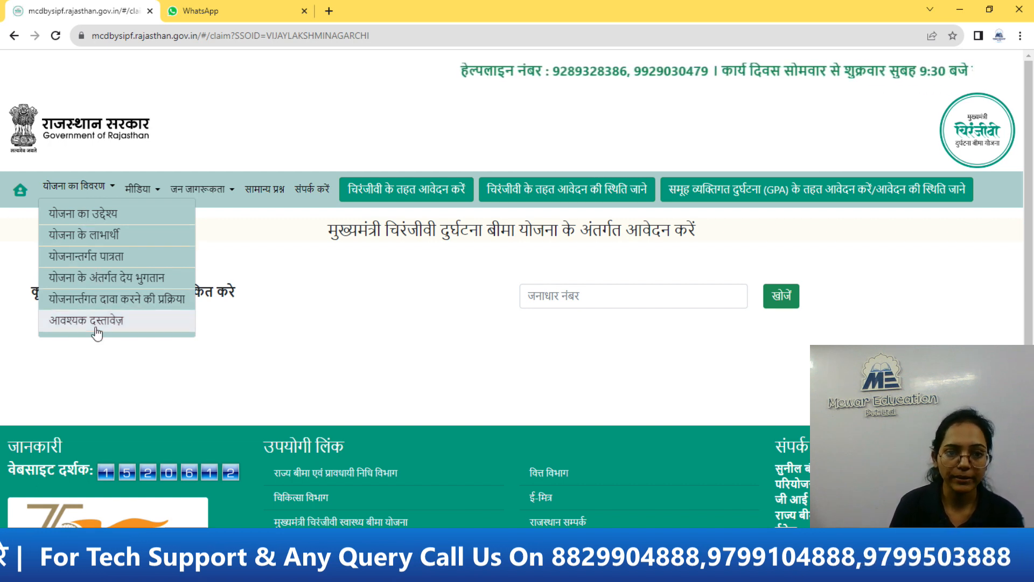
left_click(141, 187)
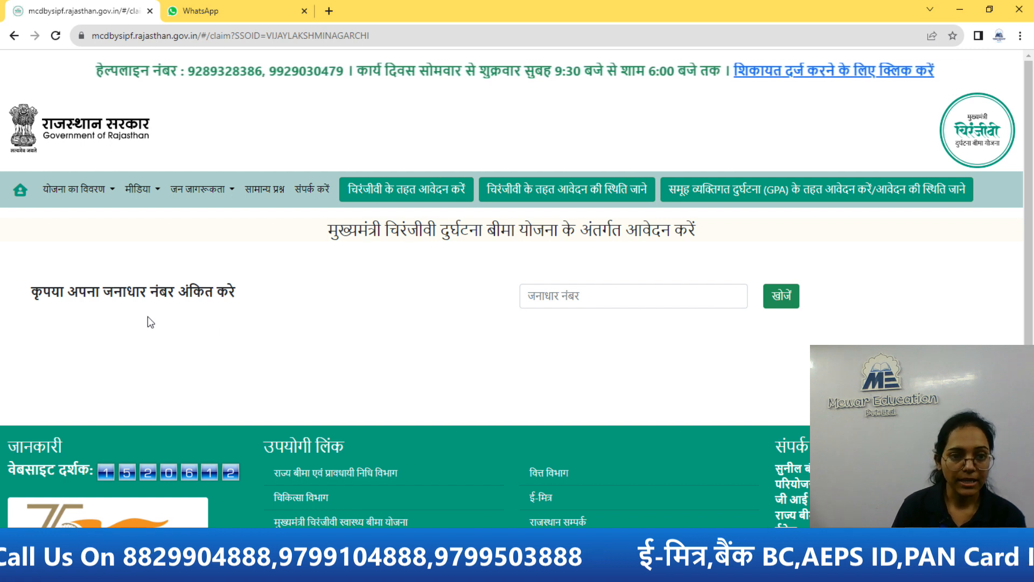
left_click(593, 296)
left_click(607, 336)
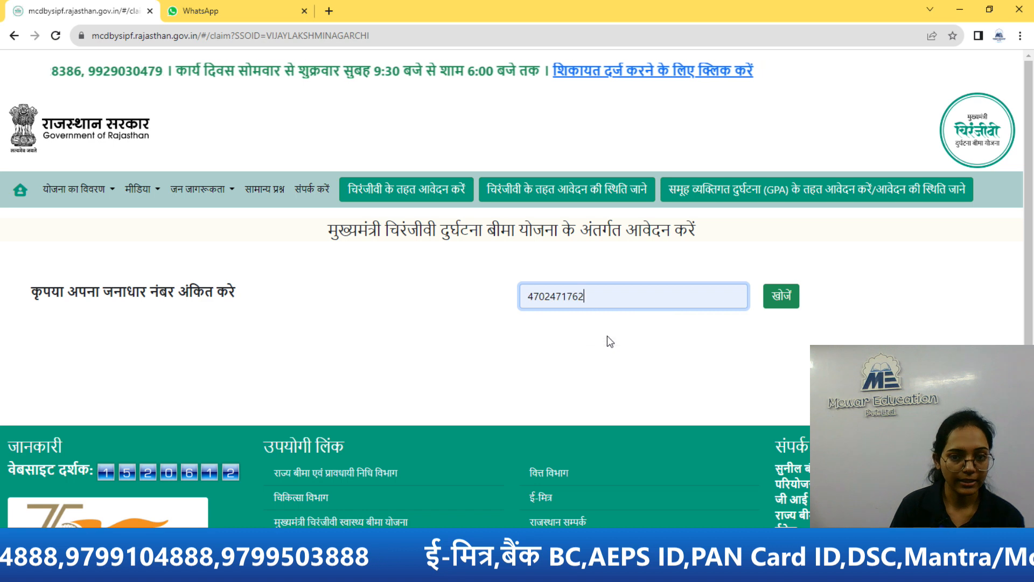
left_click(781, 298)
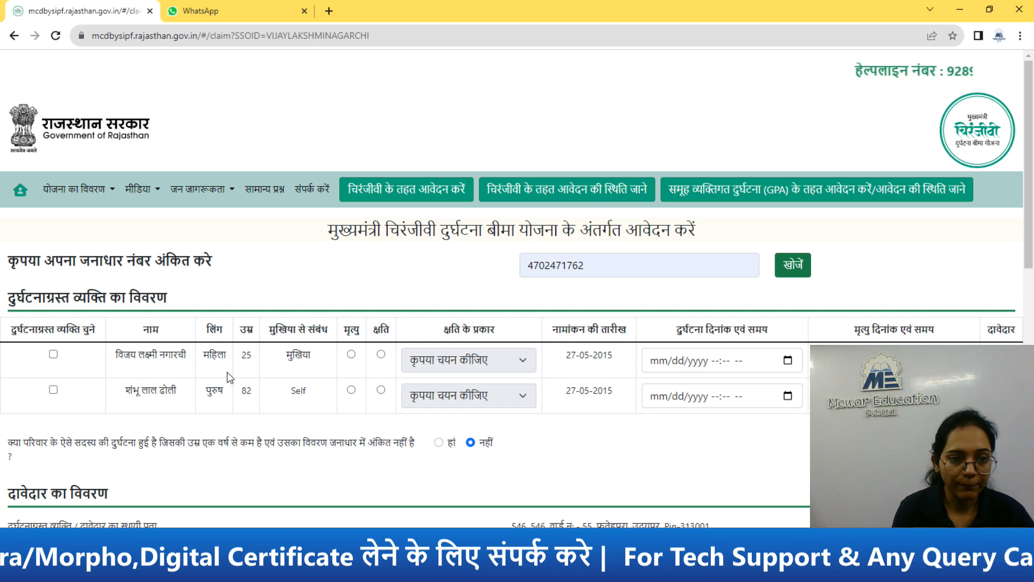
Tick the family head as victim and set the case to Injury (क्षति), briefly trying Death.
left_click(52, 355)
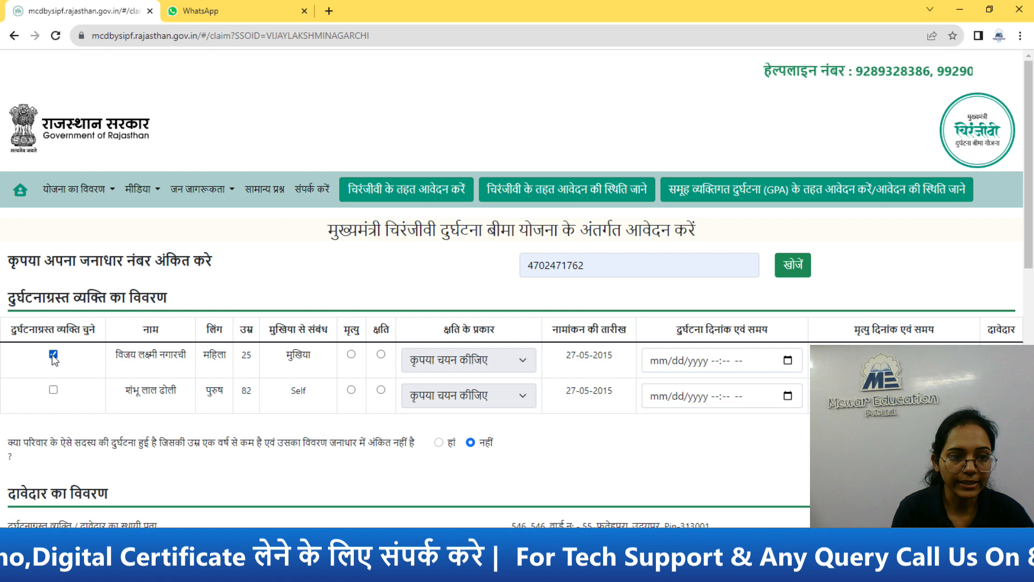
left_click(381, 355)
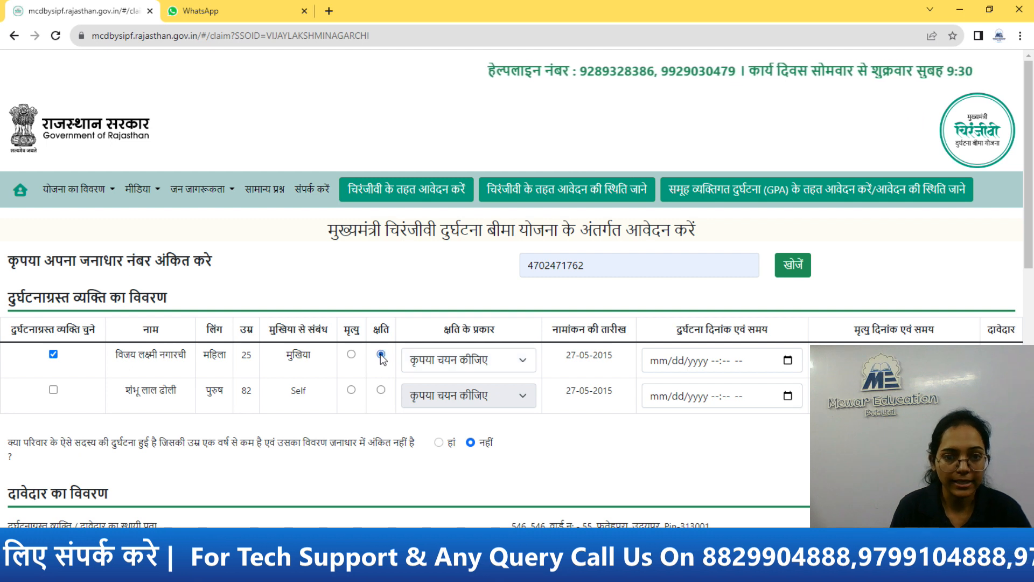
left_click(441, 364)
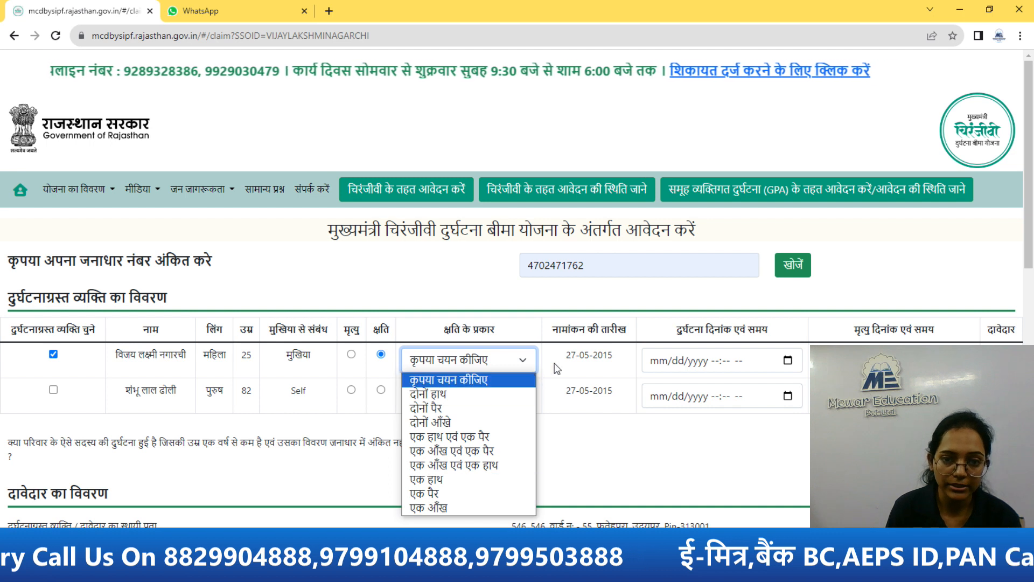
left_click(583, 359)
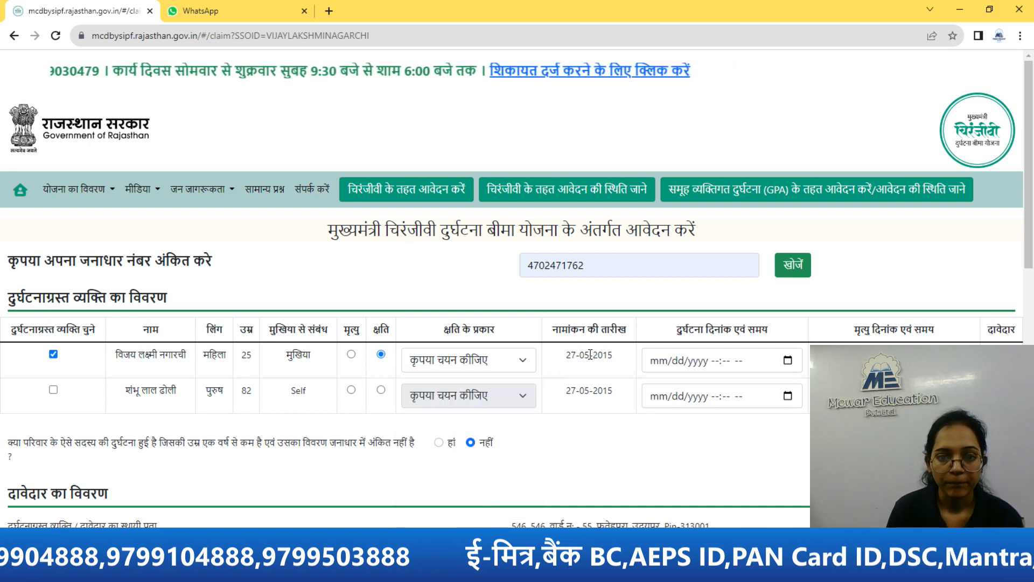
left_click_drag(588, 356, 550, 362)
left_click(592, 358)
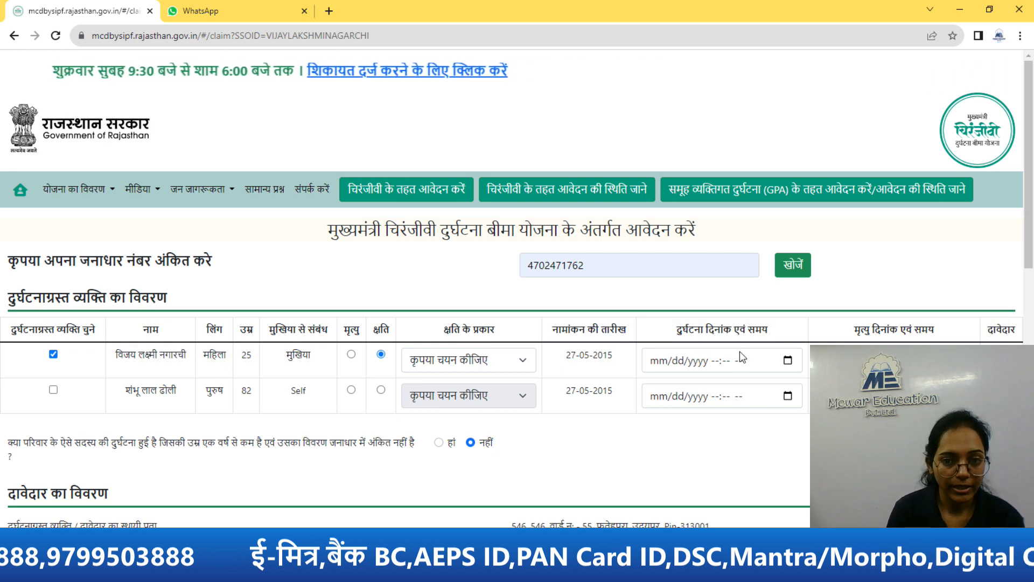
left_click(351, 354)
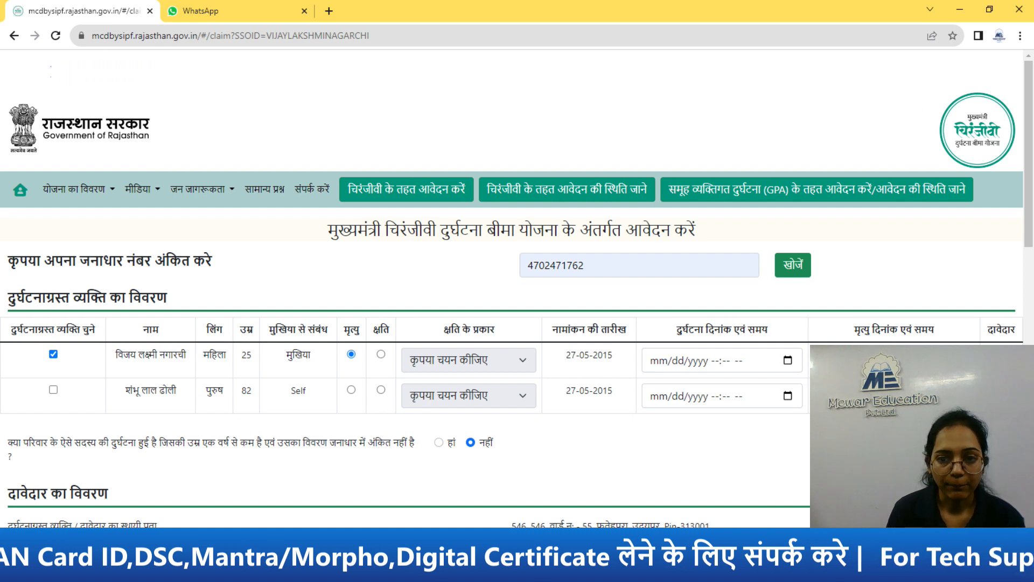
left_click(381, 355)
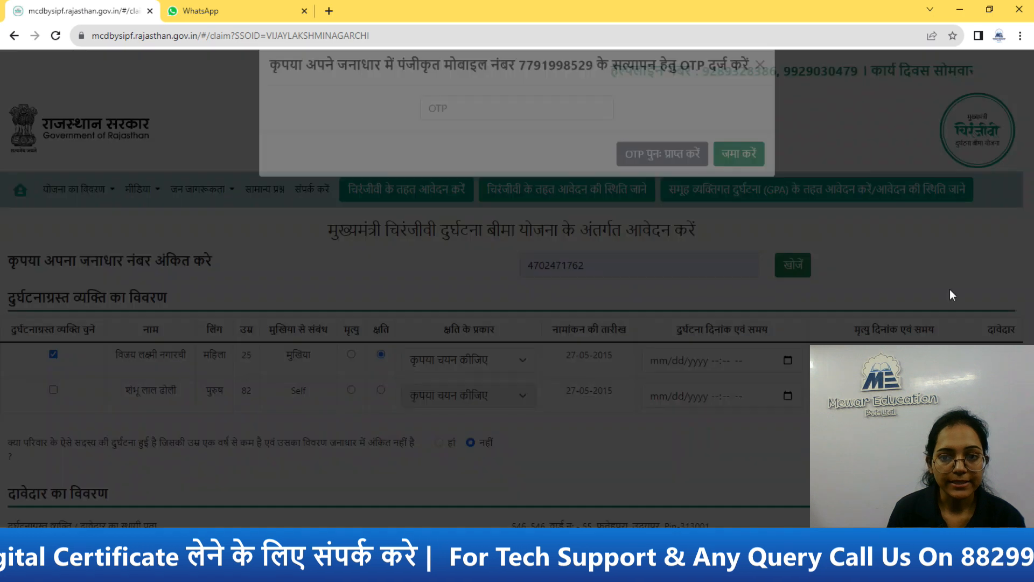
Enter the mobile OTP, submit it with जमा करें, and dismiss the success message.
left_click(469, 132)
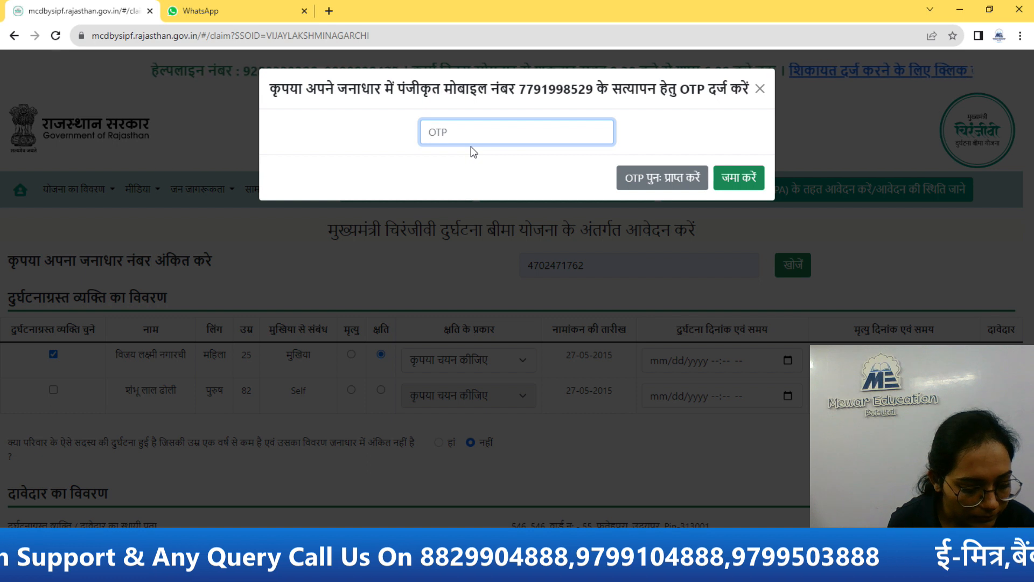
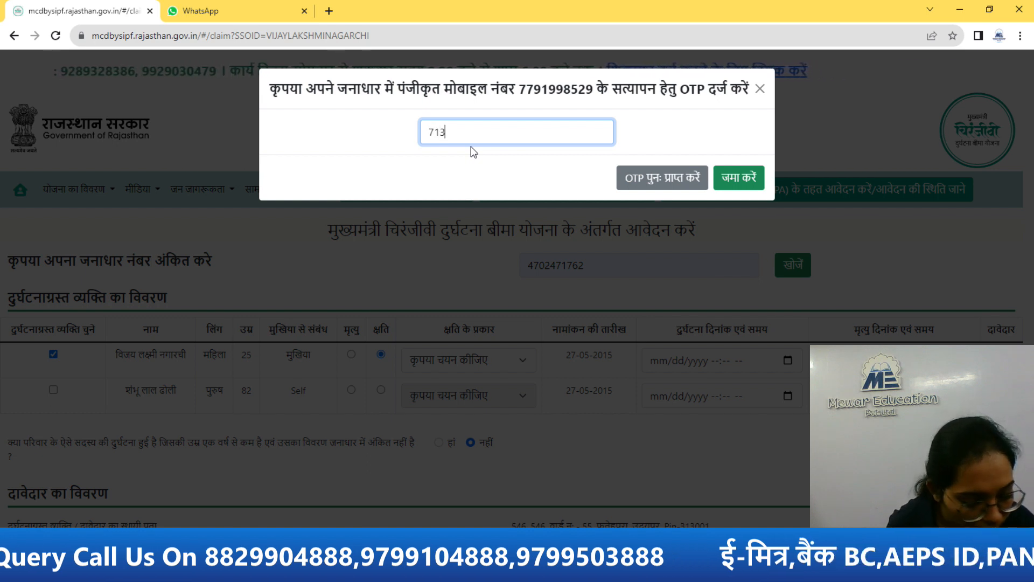
left_click(739, 186)
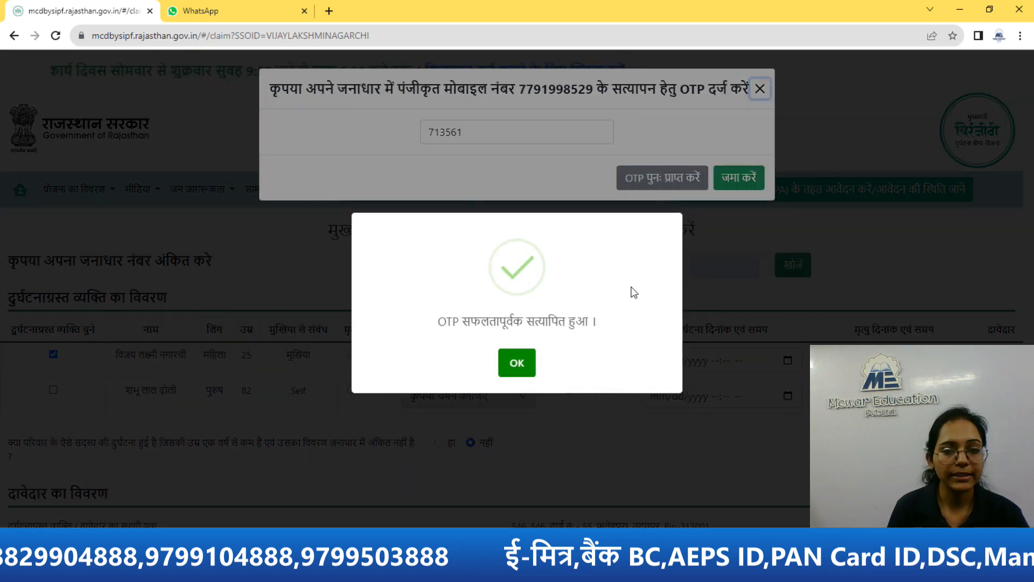
left_click(517, 363)
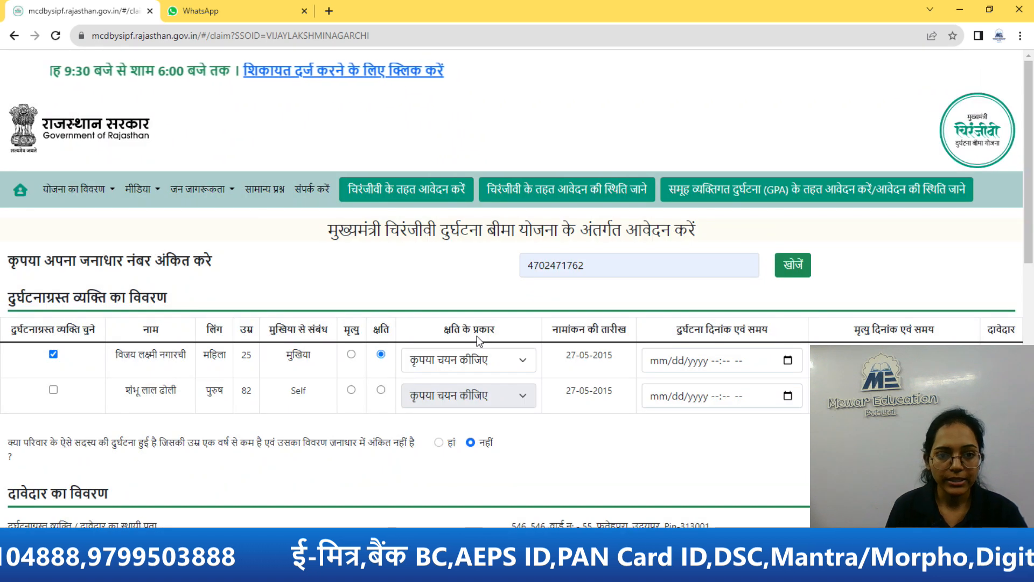
Scroll down to the prefilled claimant address and bank details, and the accident details section.
scroll(479, 341, "down", 3)
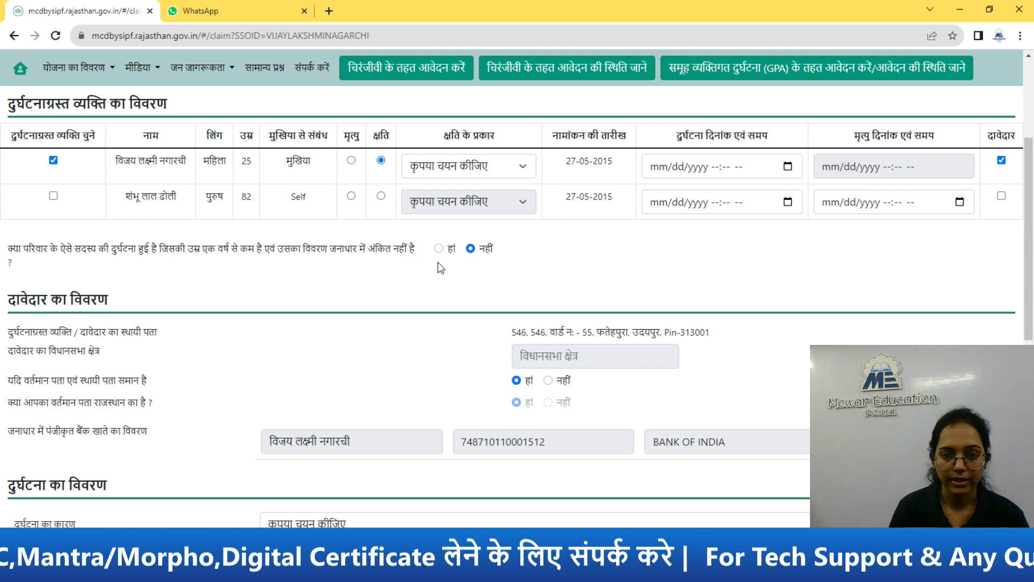
scroll(244, 307, "down", 3)
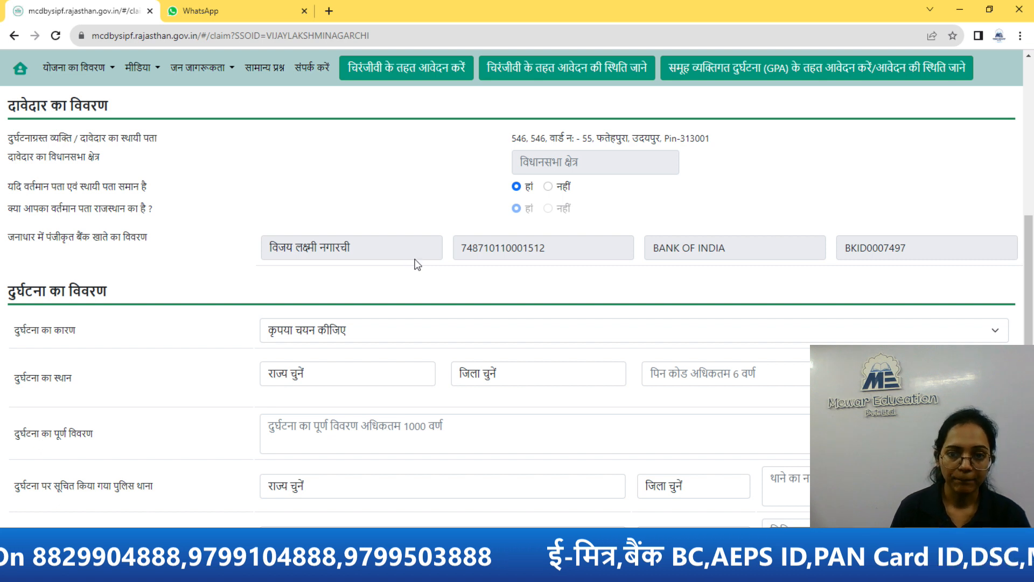
scroll(415, 264, "down", 3)
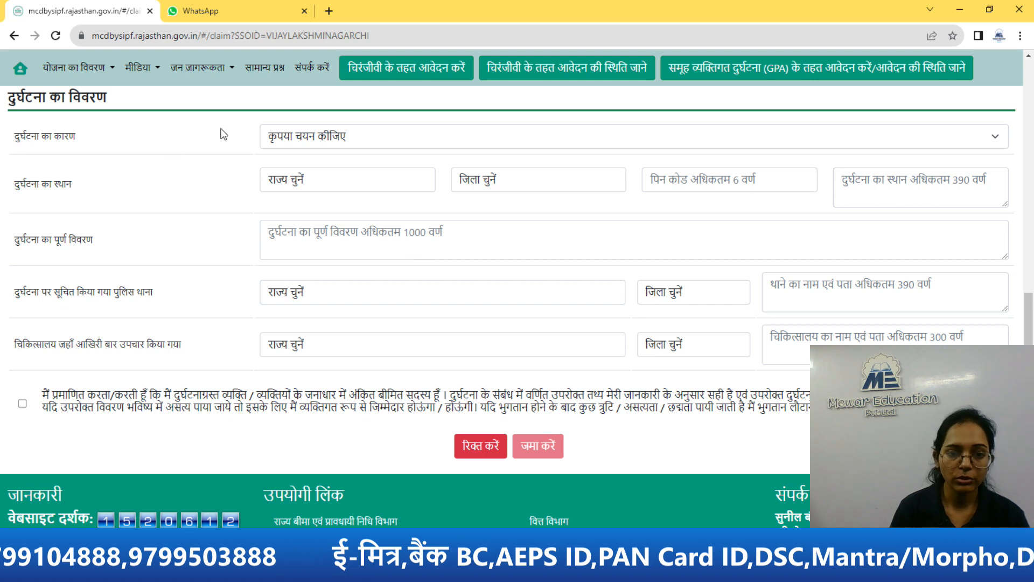
left_click(365, 138)
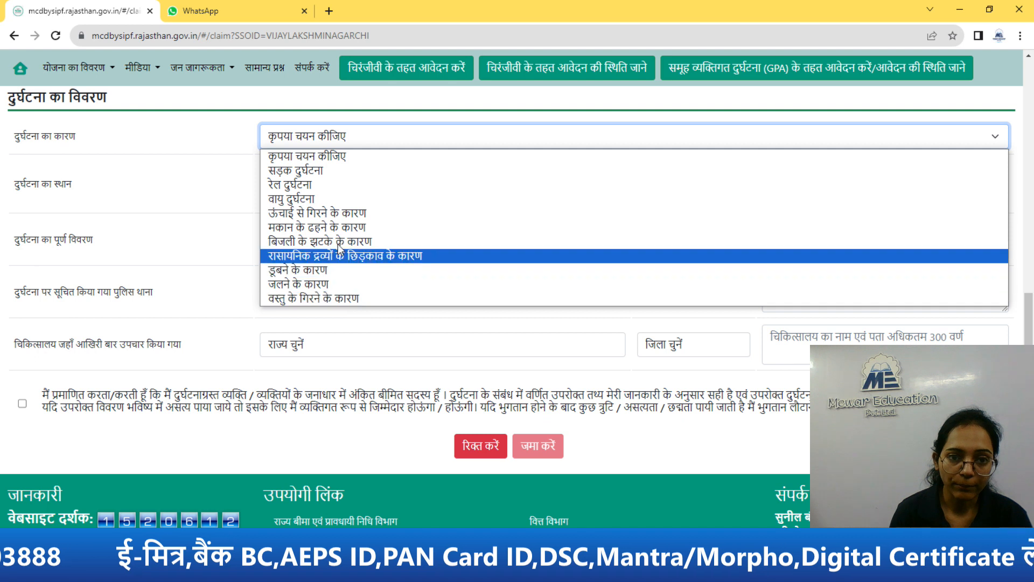
left_click(130, 205)
left_click(356, 186)
left_click(509, 180)
left_click(733, 178)
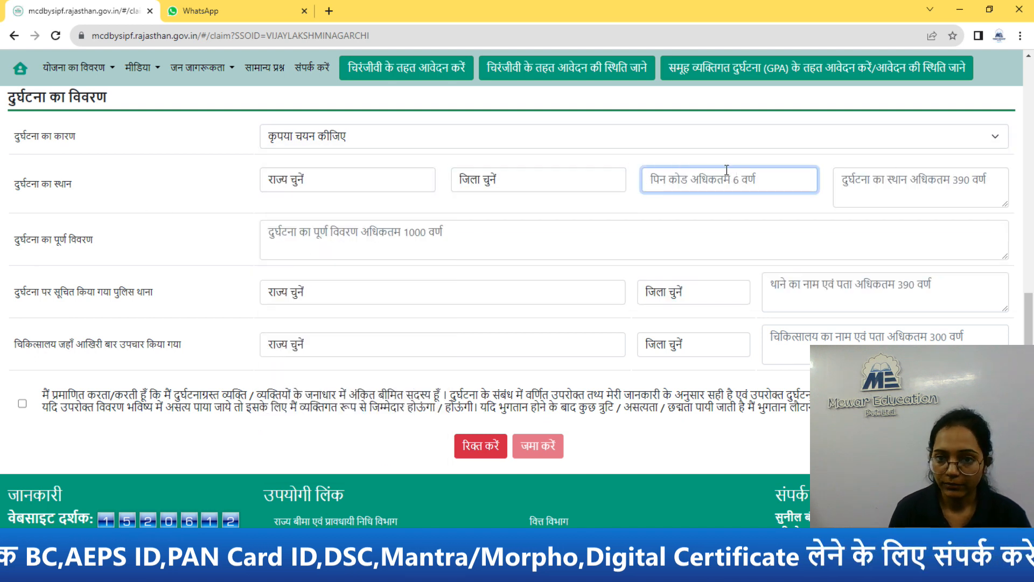
left_click(923, 182)
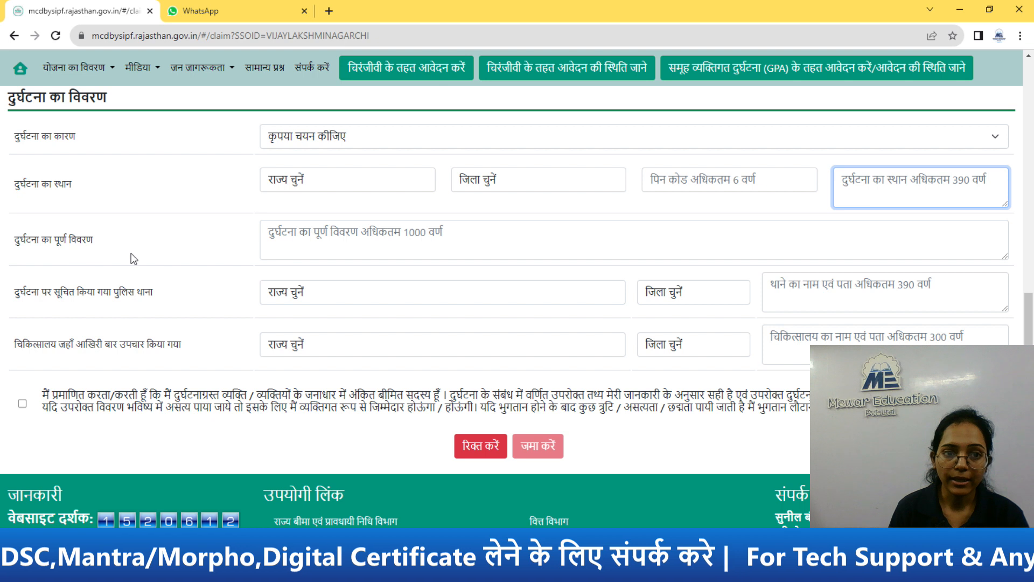
left_click(334, 252)
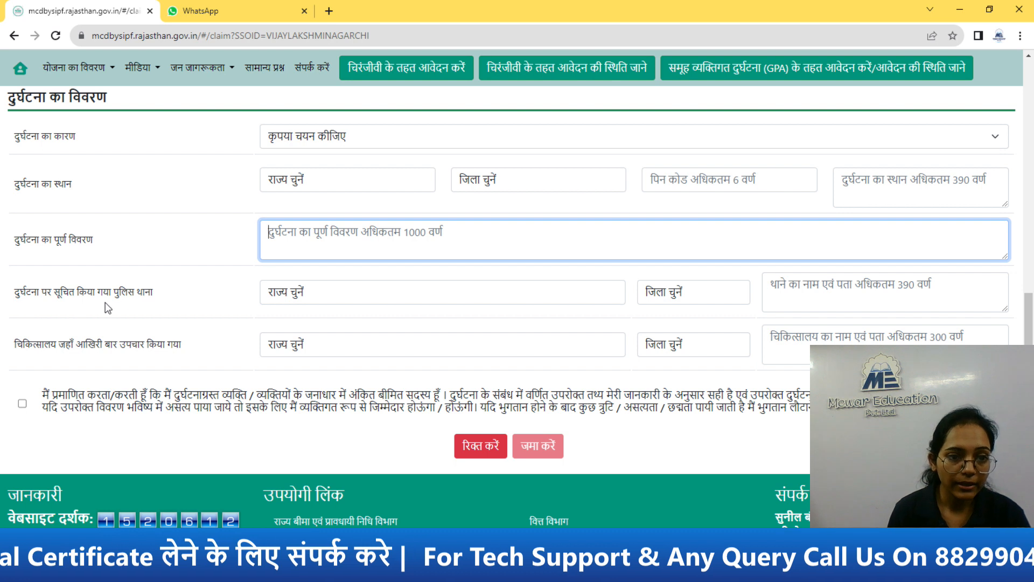
left_click(327, 303)
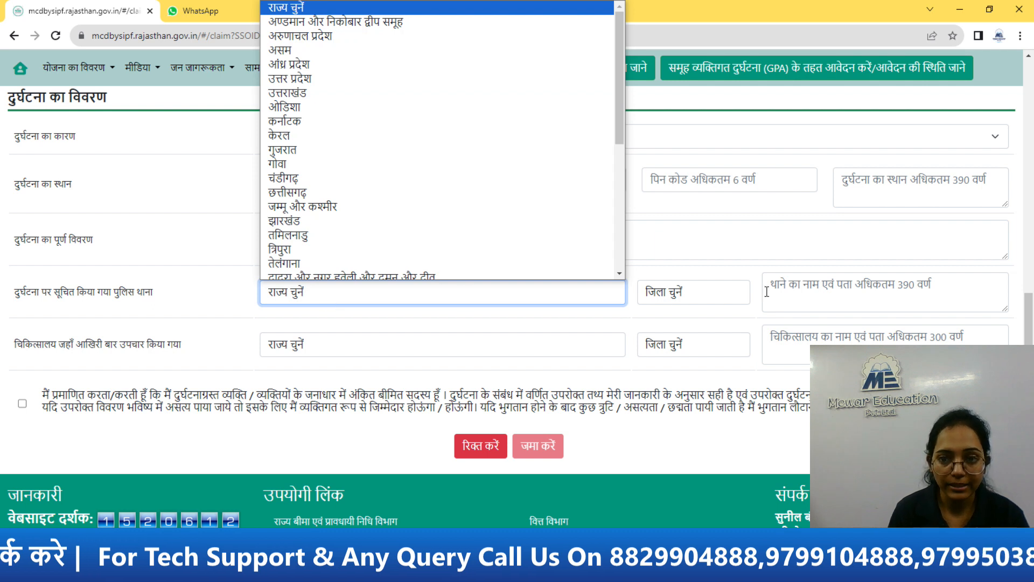
key("Tab")
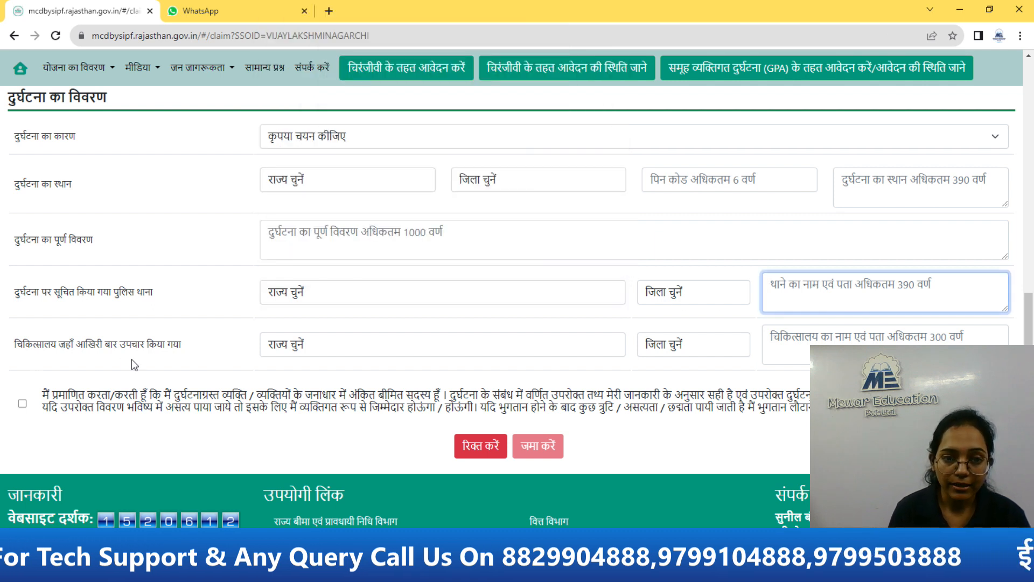
left_click(330, 355)
left_click(824, 350)
scroll(823, 350, "down", 2)
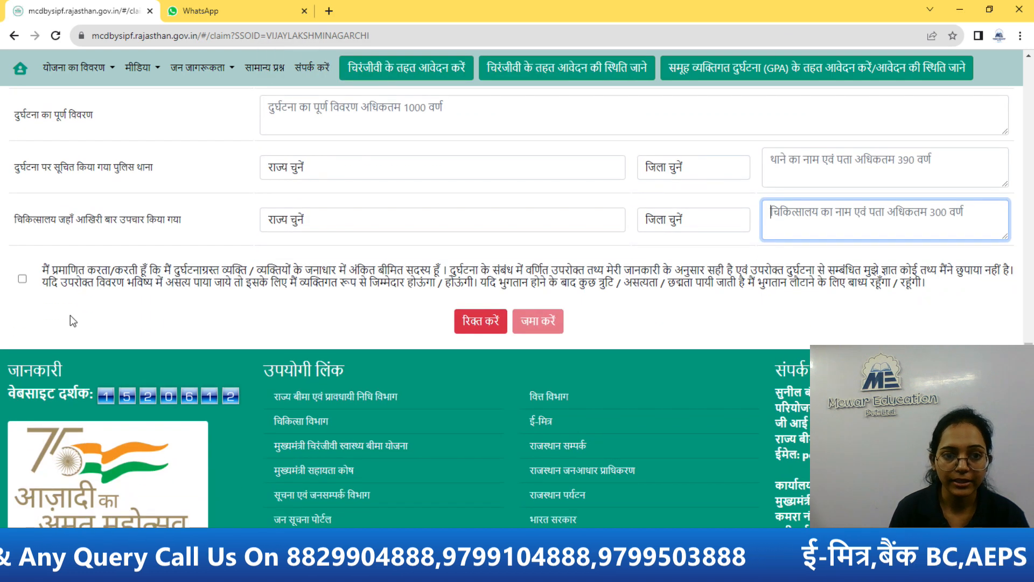
scroll(212, 333, "up", 3)
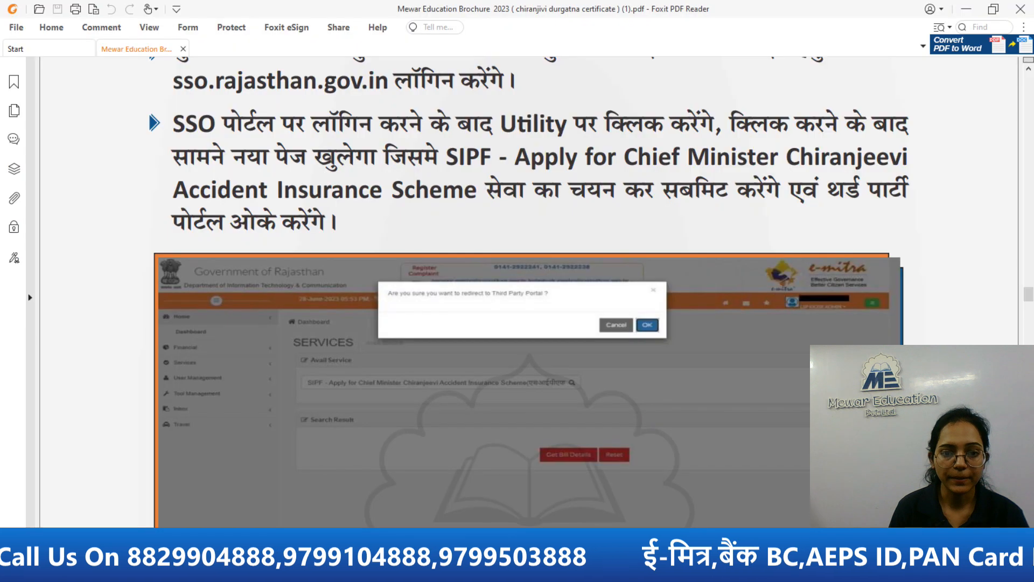
scroll(382, 434, "down", 5)
scroll(382, 434, "down", 15)
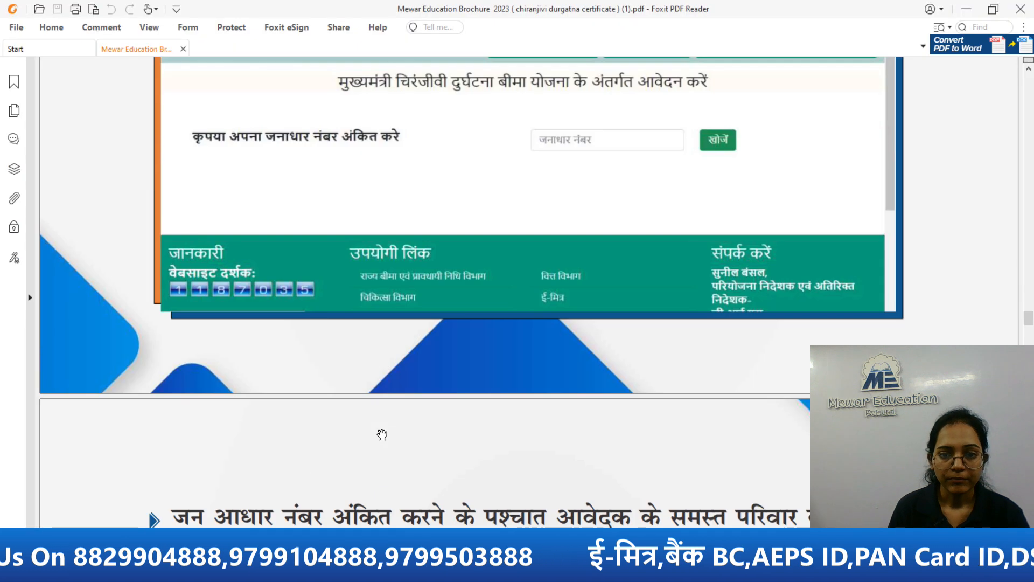
Read the brochure's accident-details and document-upload pages, then return to the browser claim form.
scroll(382, 434, "down", 15)
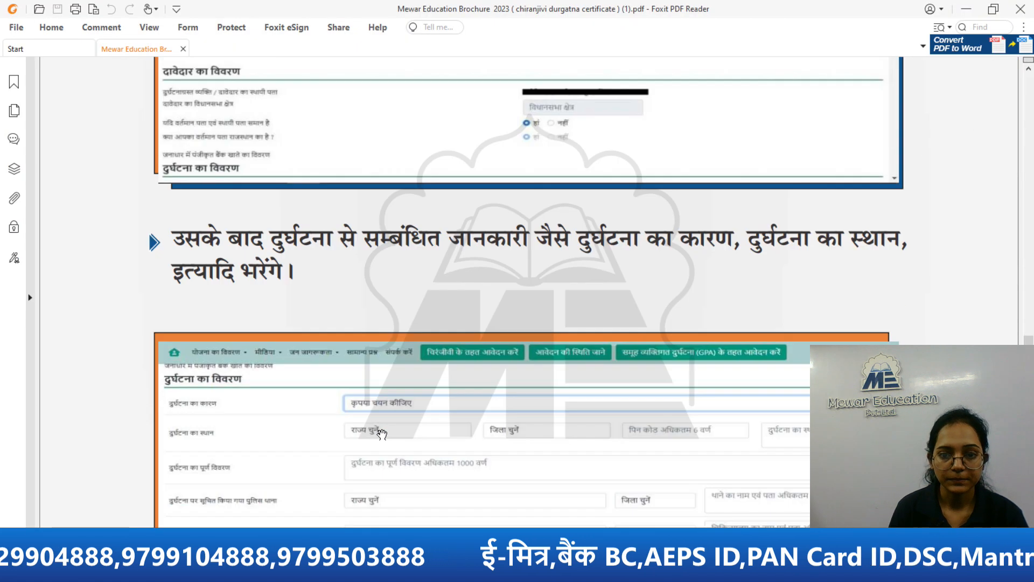
scroll(382, 434, "down", 12)
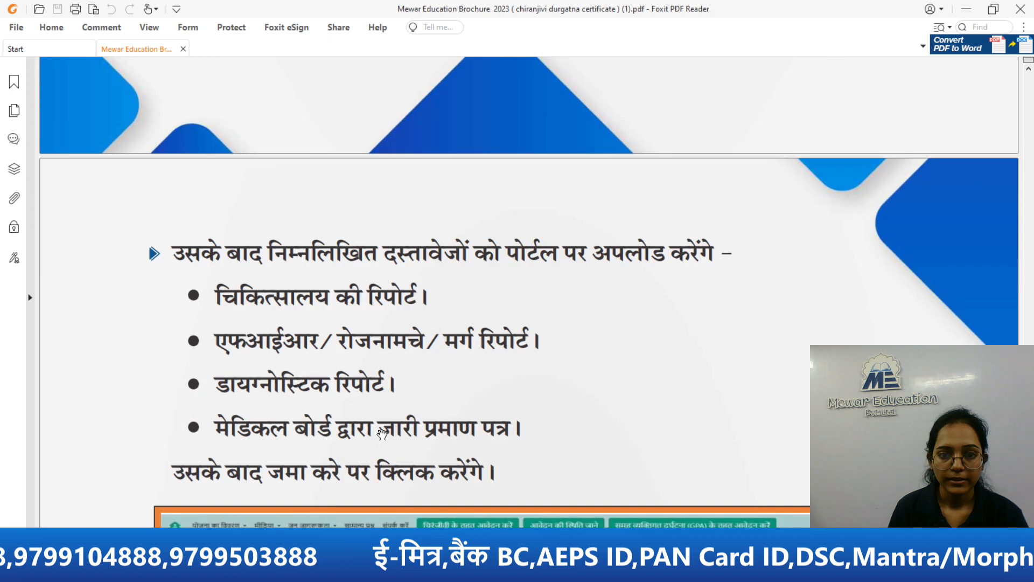
scroll(382, 434, "down", 2)
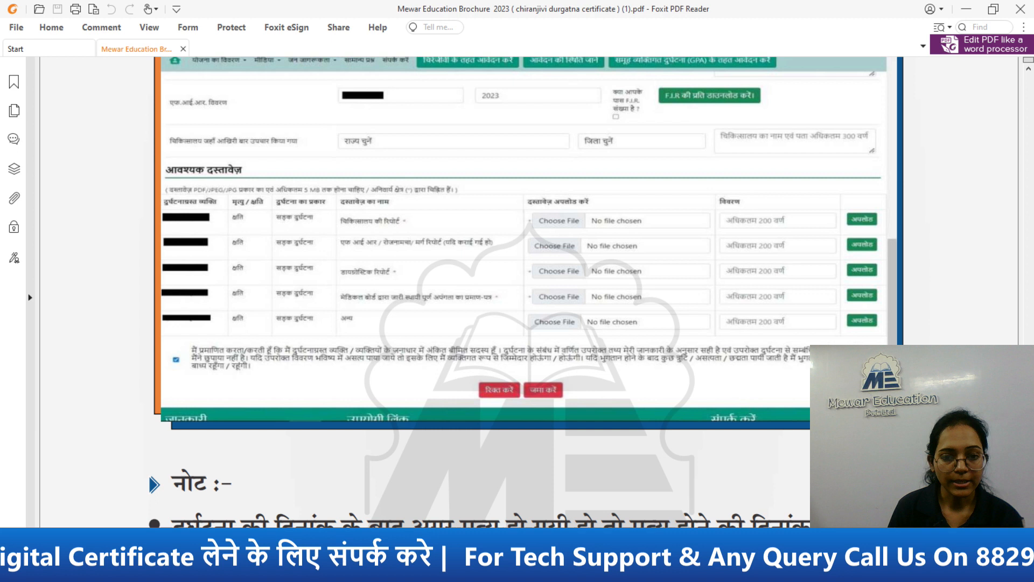
left_click(360, 570)
scroll(434, 402, "down", 3)
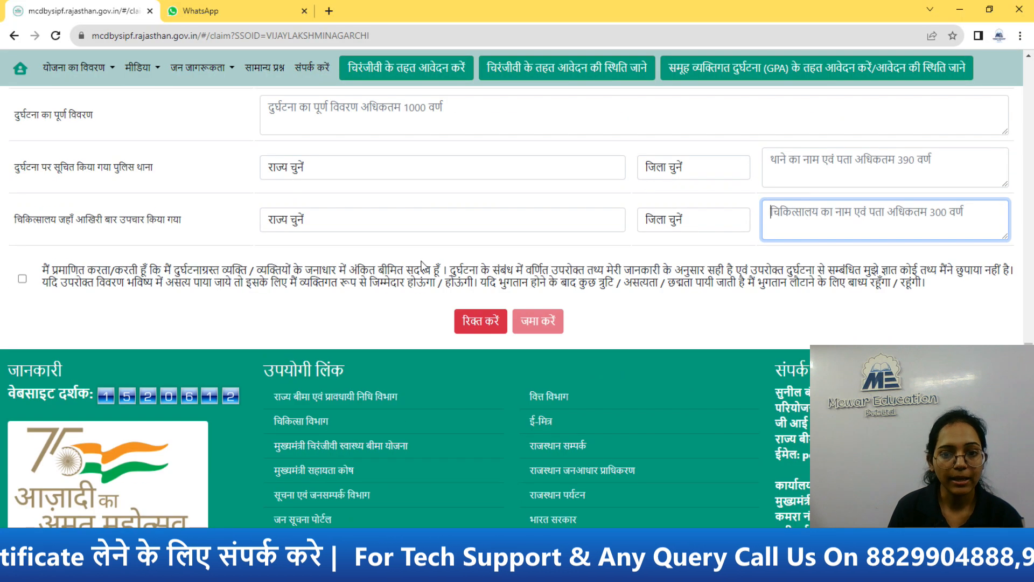